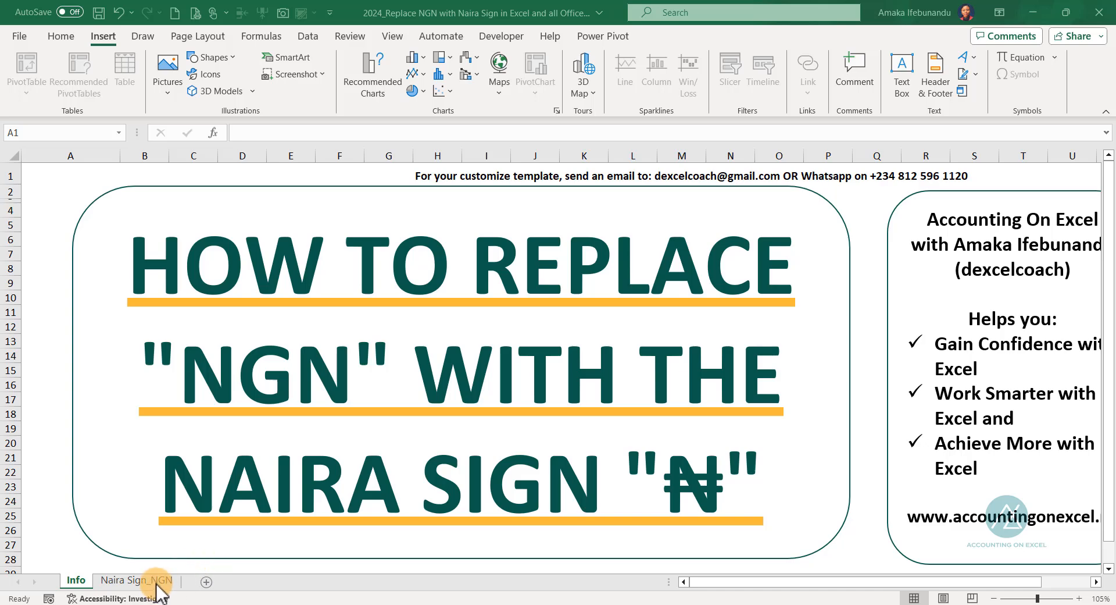
# Open the Naira Sign_NGN sheet, try out the entry NGN in cell D5 and clear it again
pyautogui.click(156, 579)
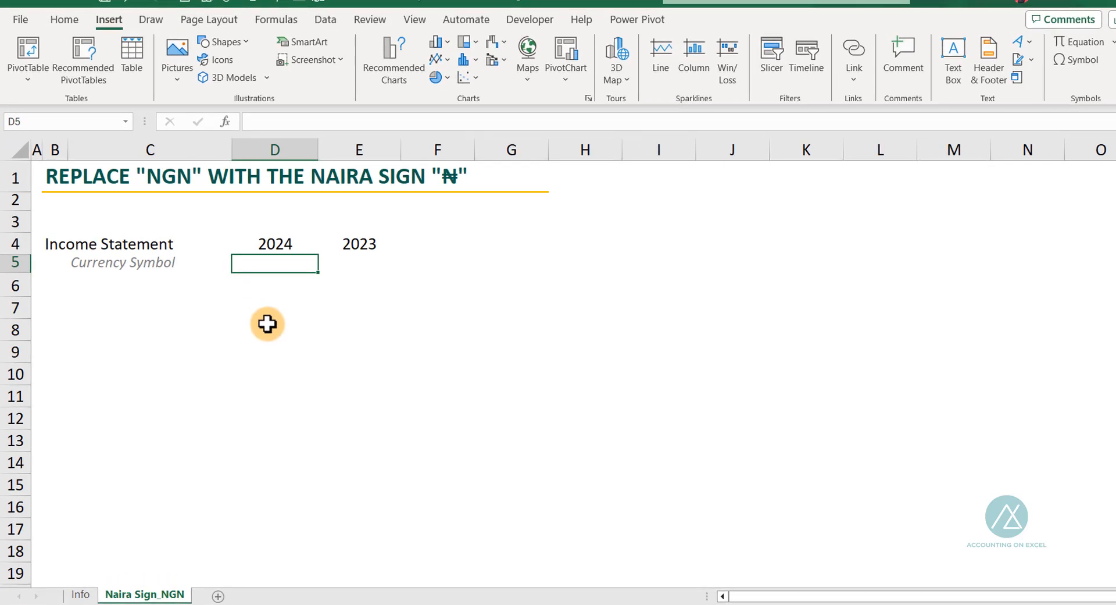
pyautogui.write('NGN')
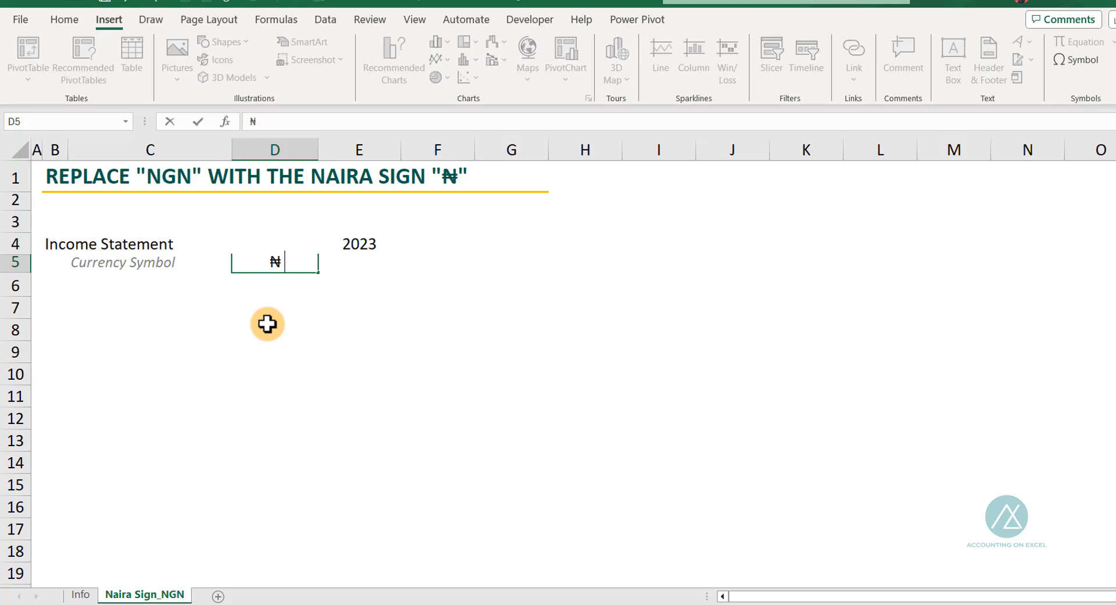
pyautogui.press('BackSpace')
pyautogui.press('BackSpace')
pyautogui.click(217, 314)
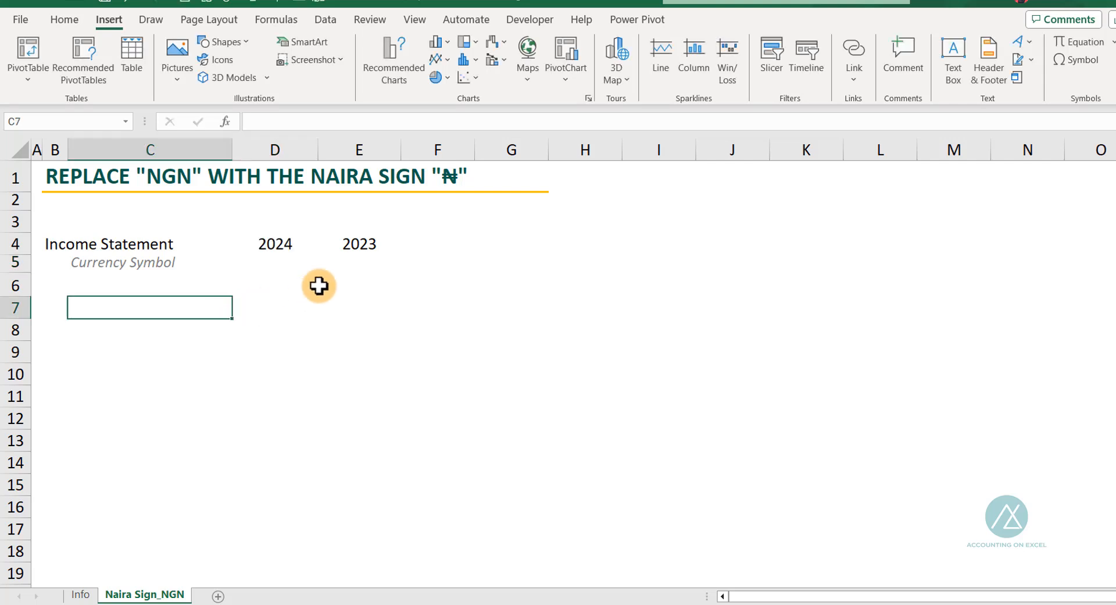
# Insert the Naira Sign symbol (Arial, Currency Symbols subset, character code 20A6) into cell D5
pyautogui.click(283, 268)
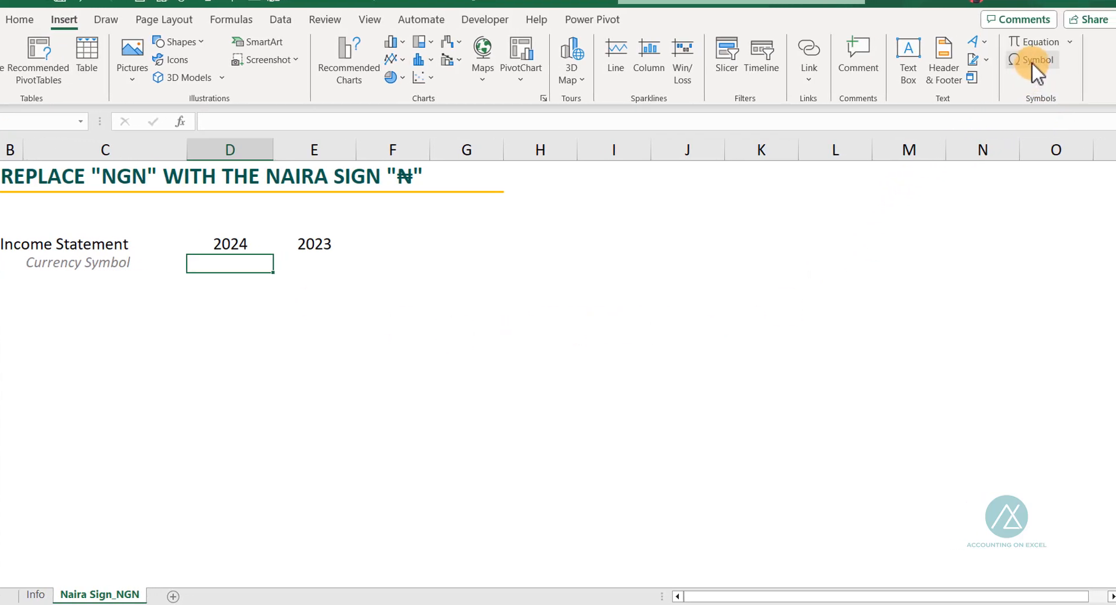
pyautogui.click(1032, 60)
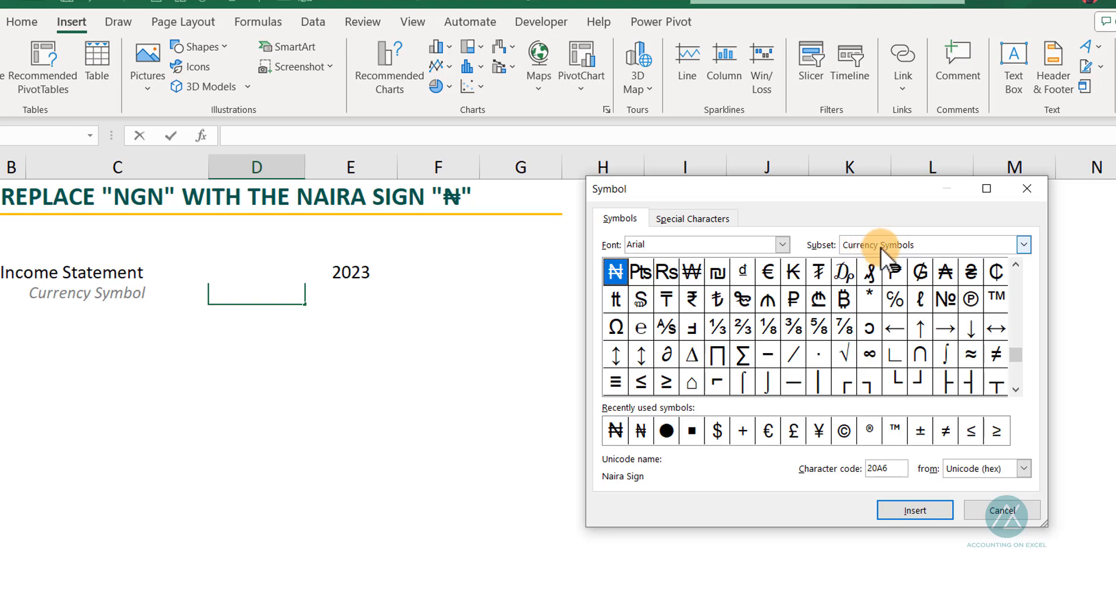
pyautogui.click(617, 272)
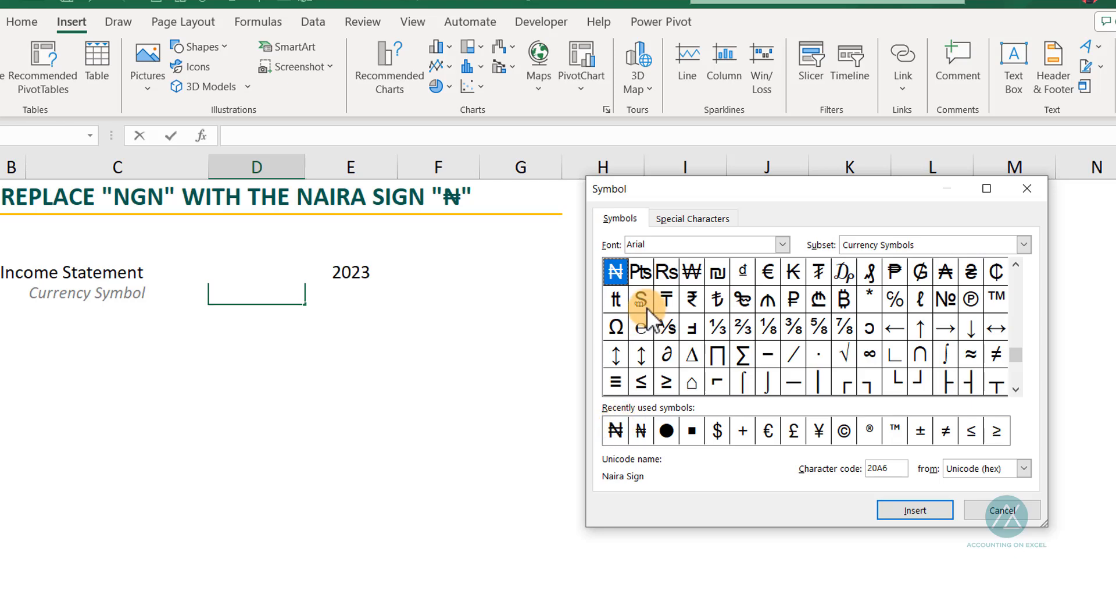
pyautogui.click(914, 509)
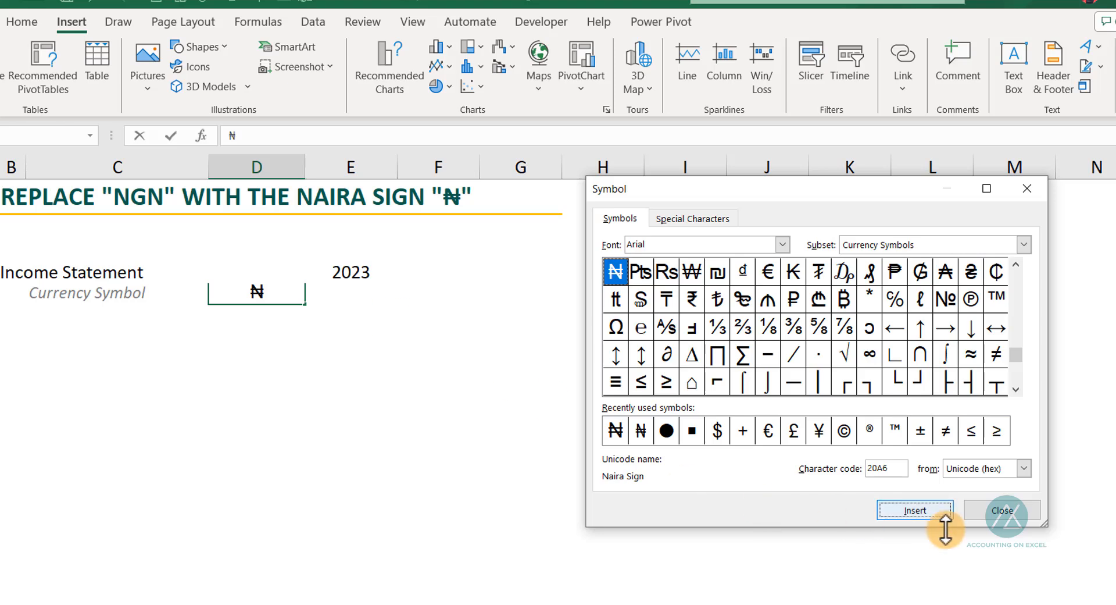
pyautogui.click(978, 503)
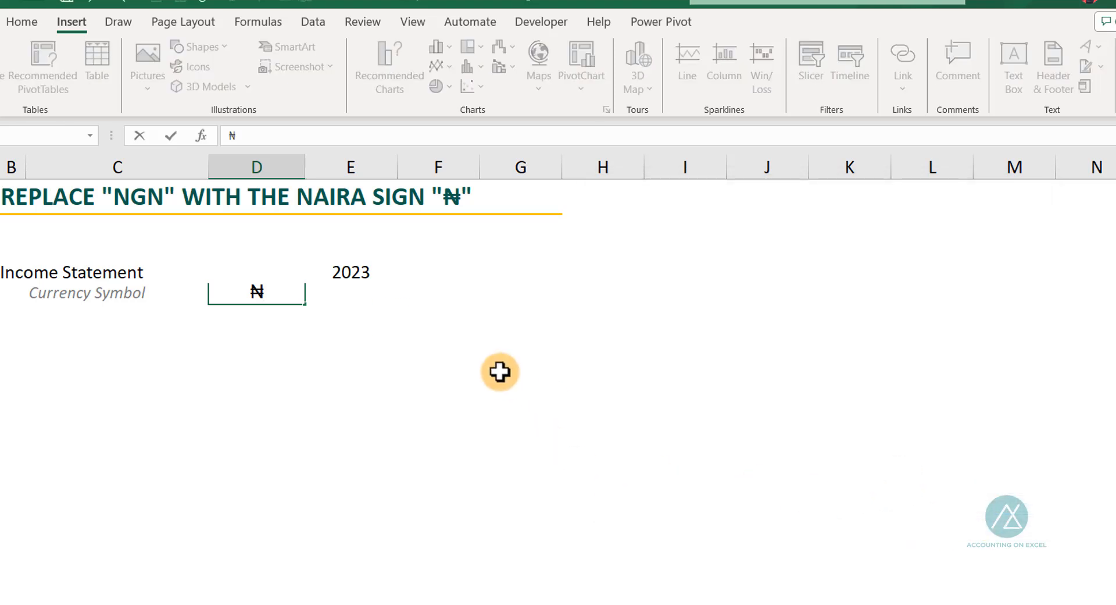
# Cut the naira sign out of cell D5 to the clipboard, leaving the cell empty
pyautogui.moveTo(270, 293); pyautogui.dragTo(237, 287)
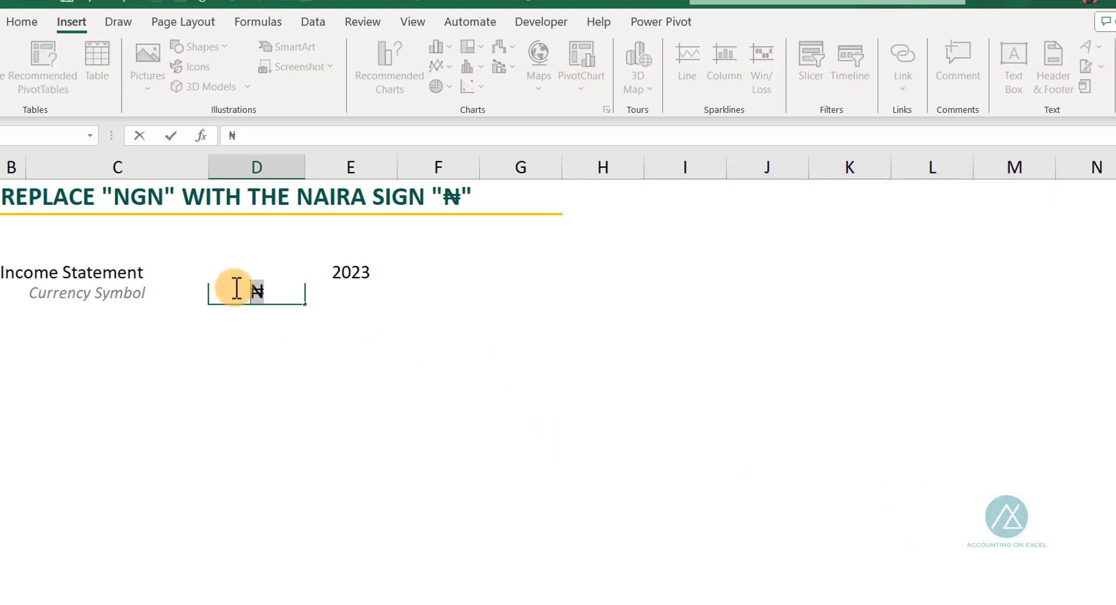
pyautogui.hotkey('ctrl', 'x')
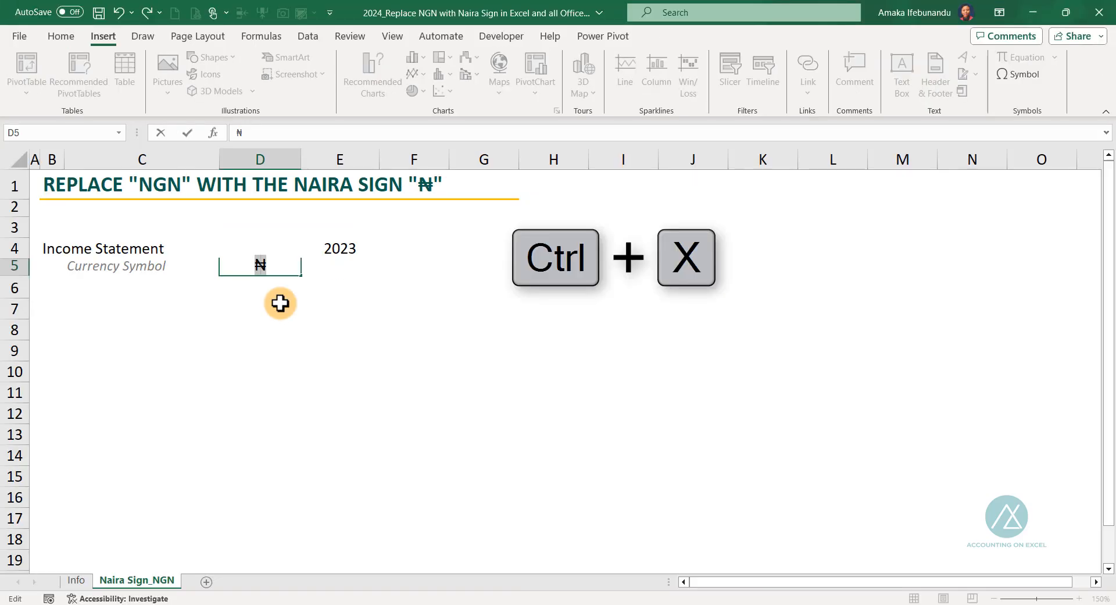
pyautogui.click(291, 296)
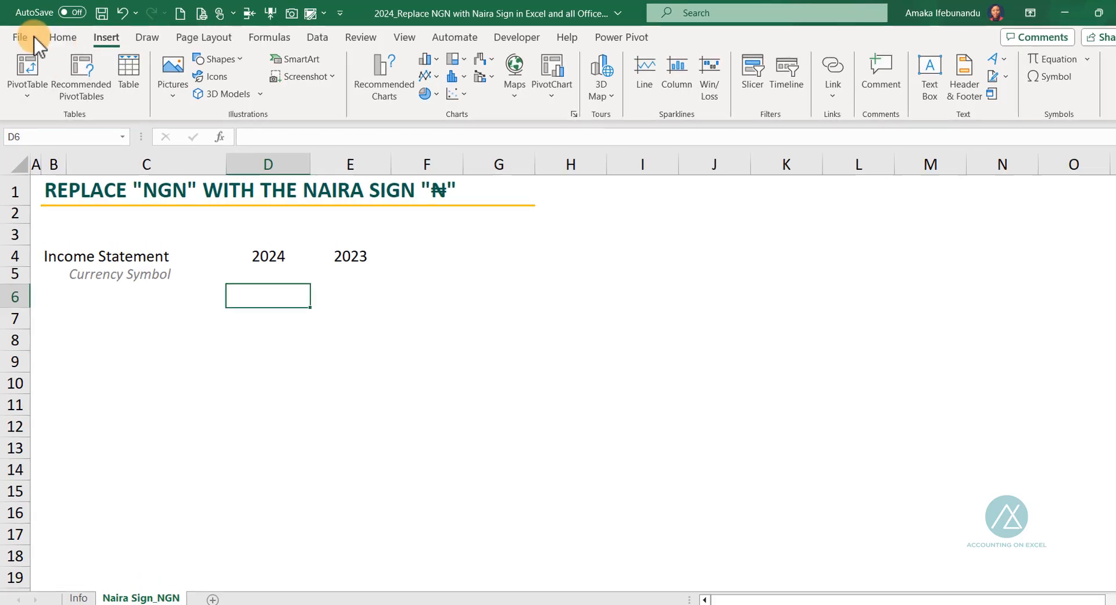
# Set the AutoCorrect entry that replaces NGN with ₦ in the proofing options and confirm it
pyautogui.click(23, 40)
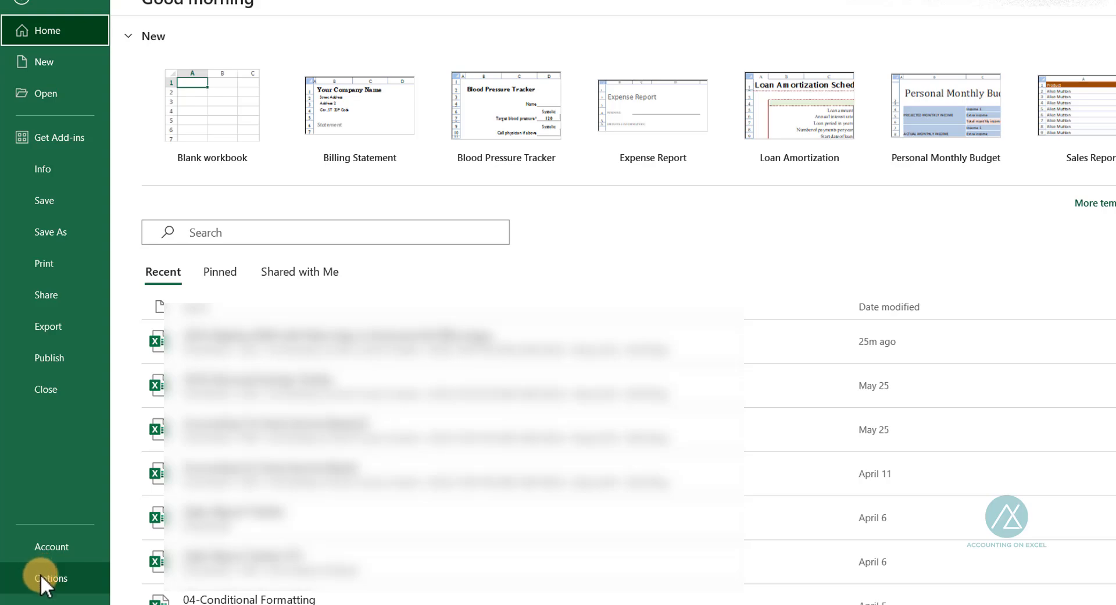
pyautogui.click(40, 574)
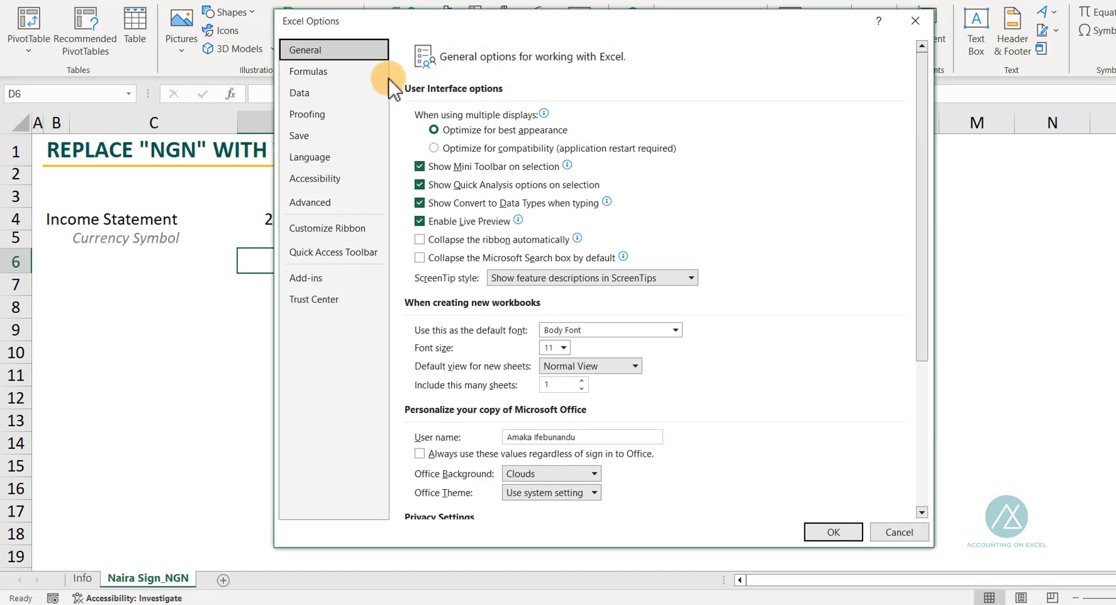
pyautogui.click(316, 114)
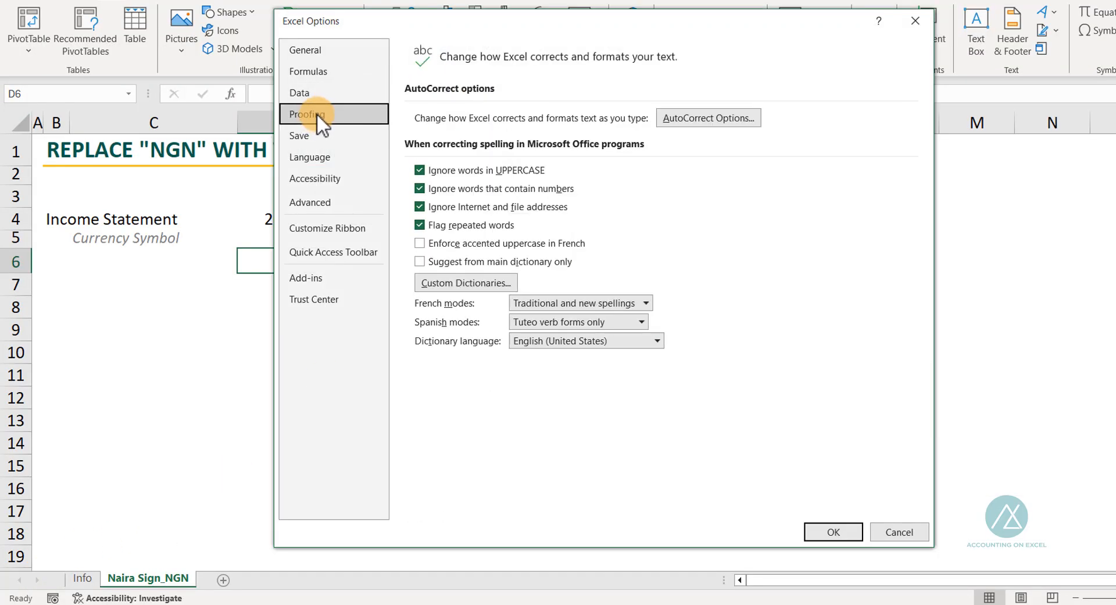
pyautogui.click(690, 117)
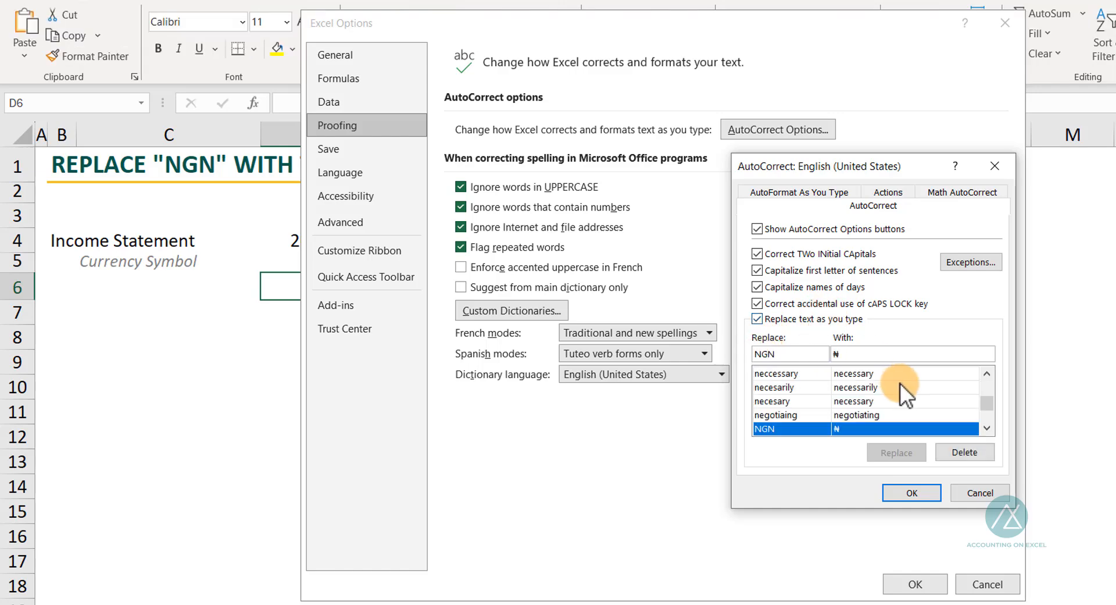
pyautogui.click(849, 352)
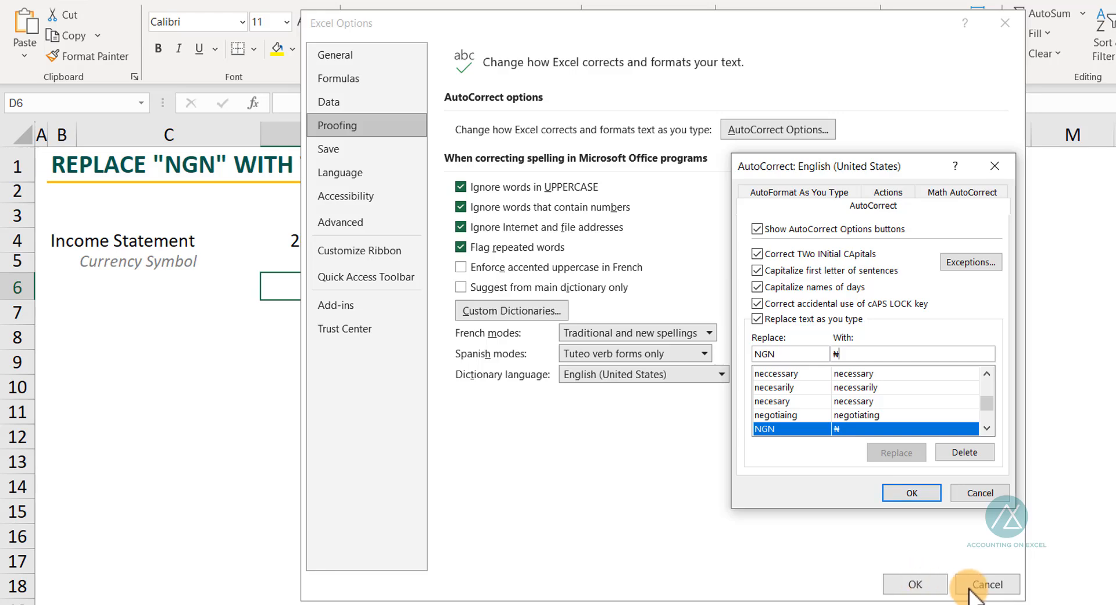
pyautogui.click(996, 584)
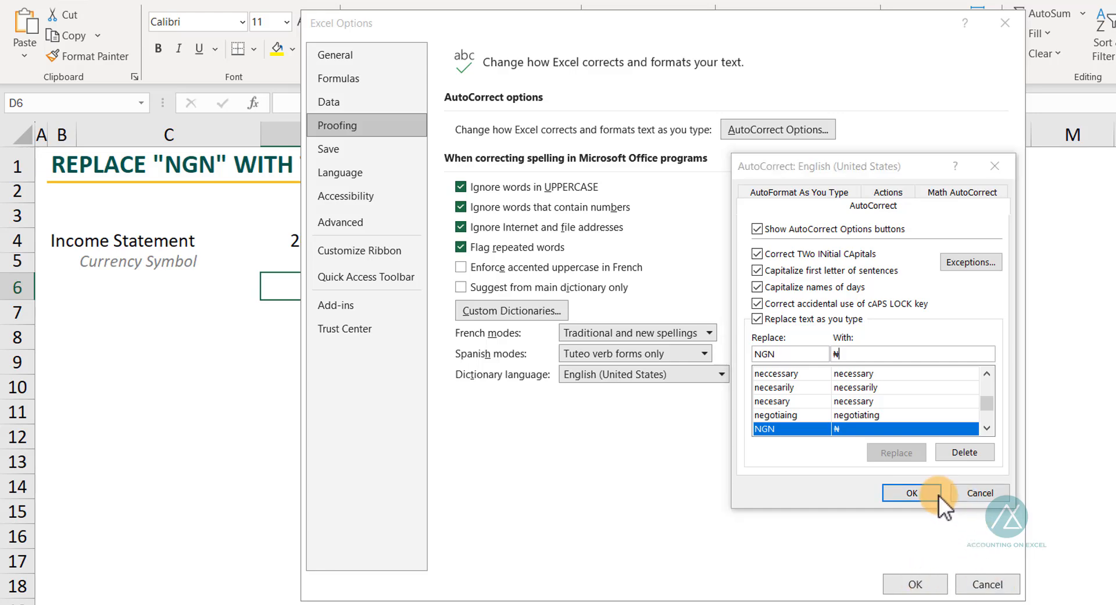
pyautogui.click(901, 491)
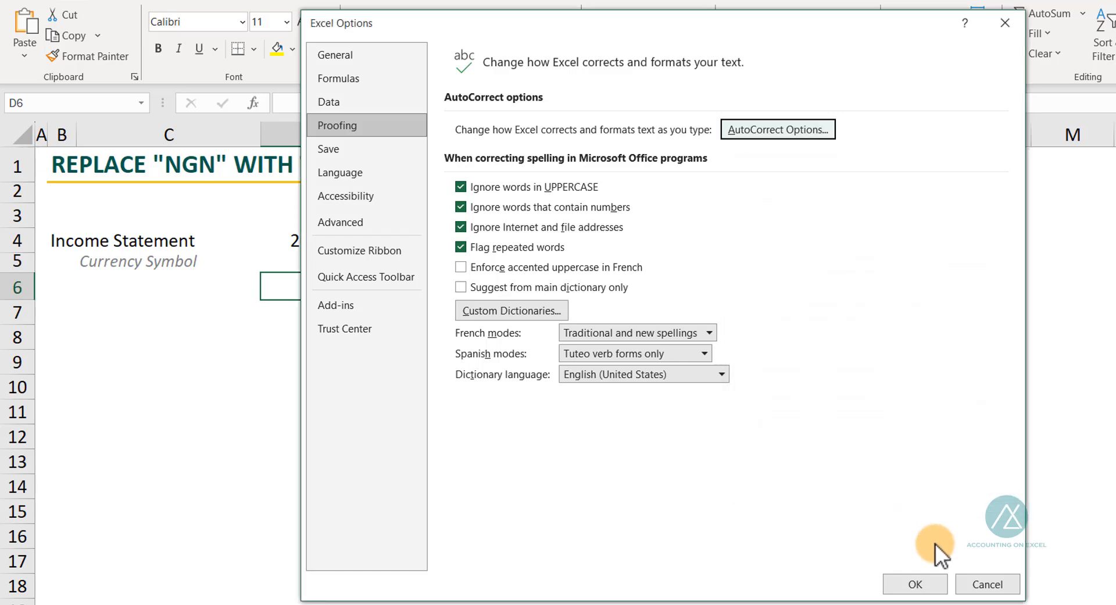
pyautogui.click(916, 584)
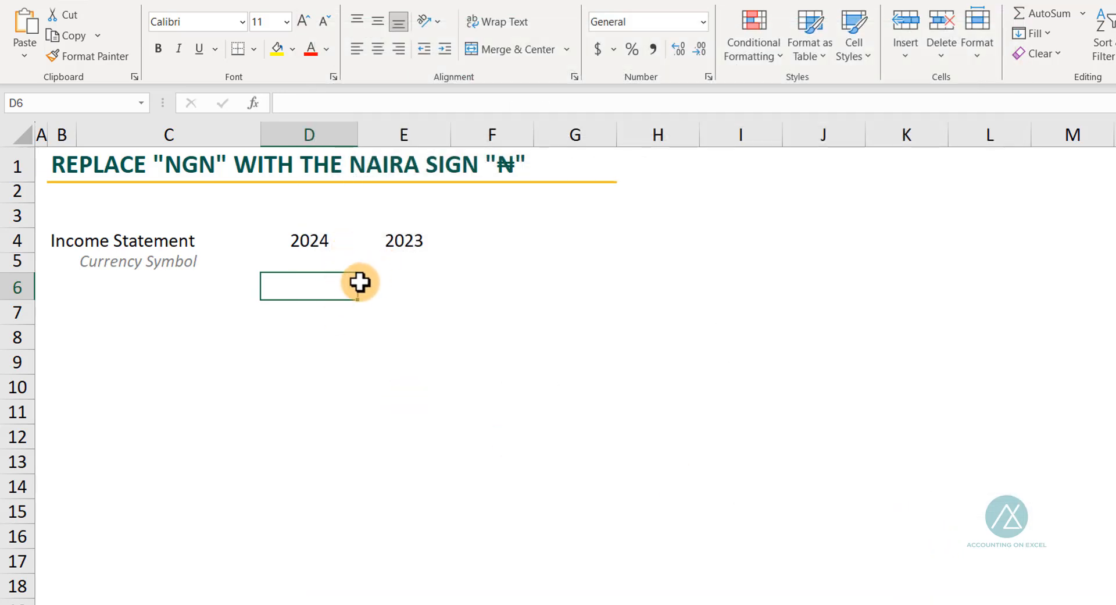
# Enter NGN as the currency symbol for 2024 in cell D5 and for 2023 in cell E5
pyautogui.click(314, 262)
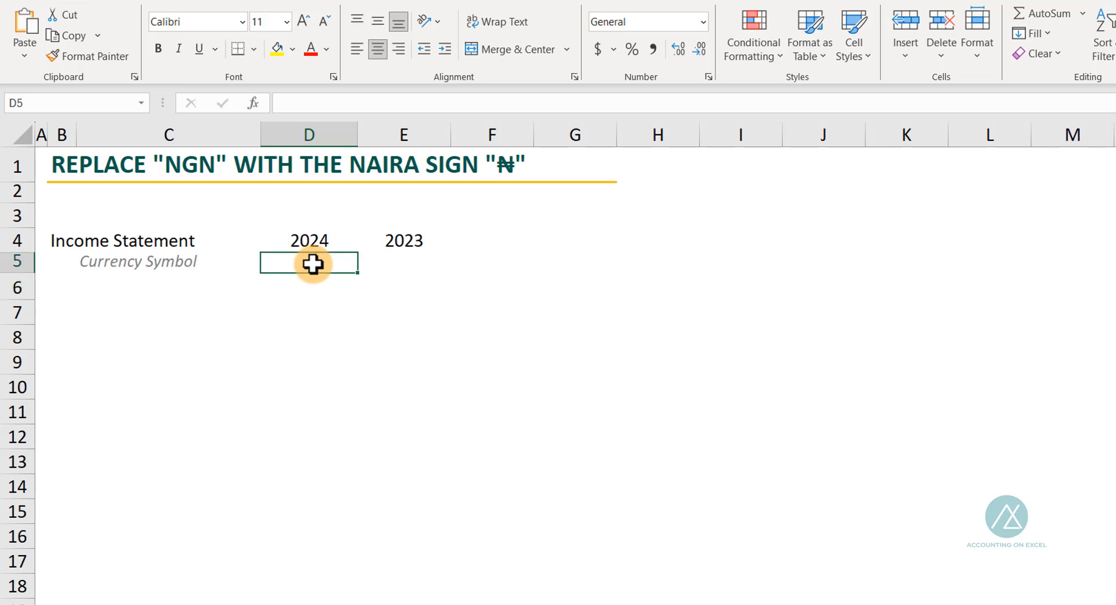
pyautogui.click(331, 360)
pyautogui.click(308, 261)
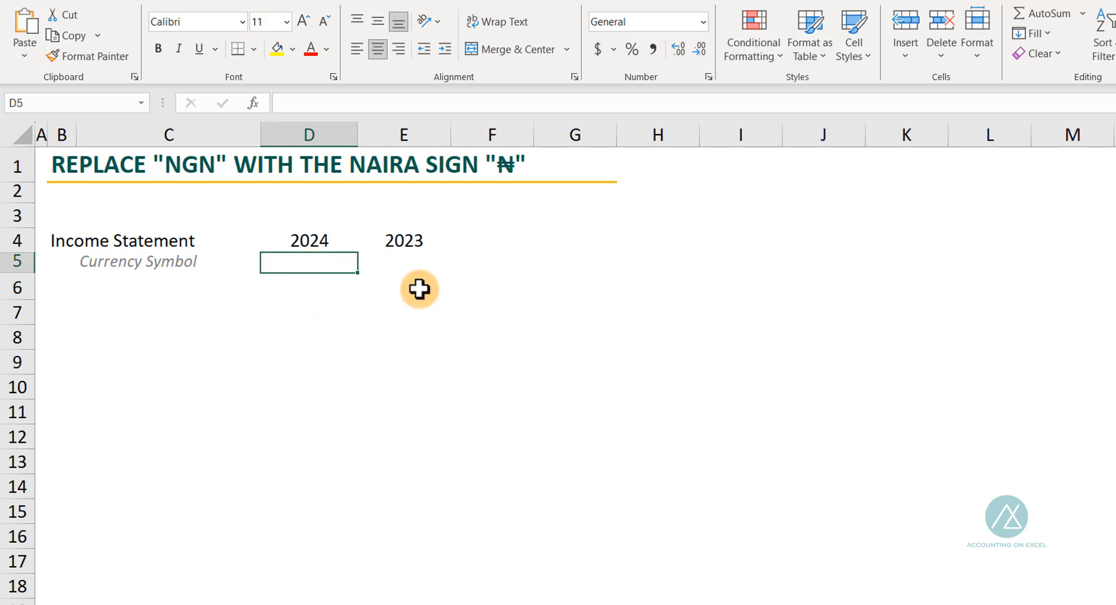
pyautogui.write('NGN')
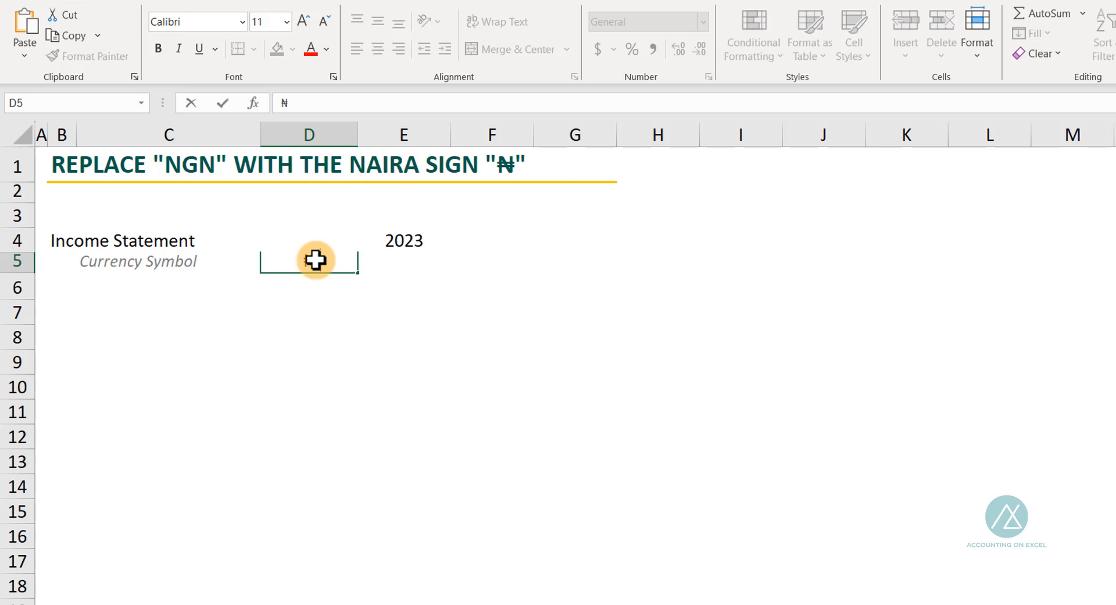
pyautogui.click(384, 264)
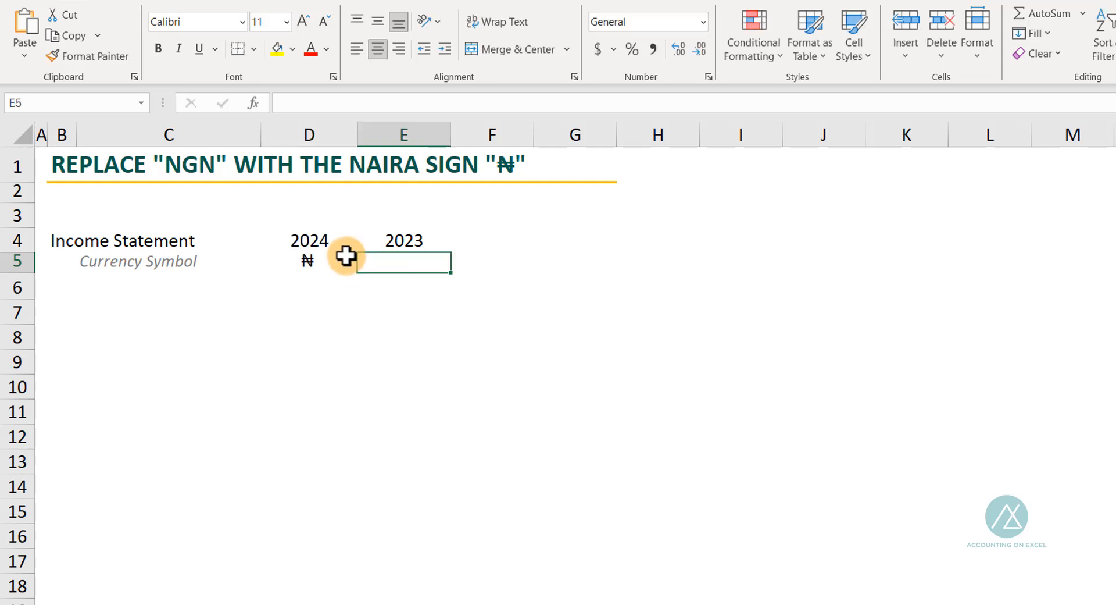
pyautogui.write('NGN')
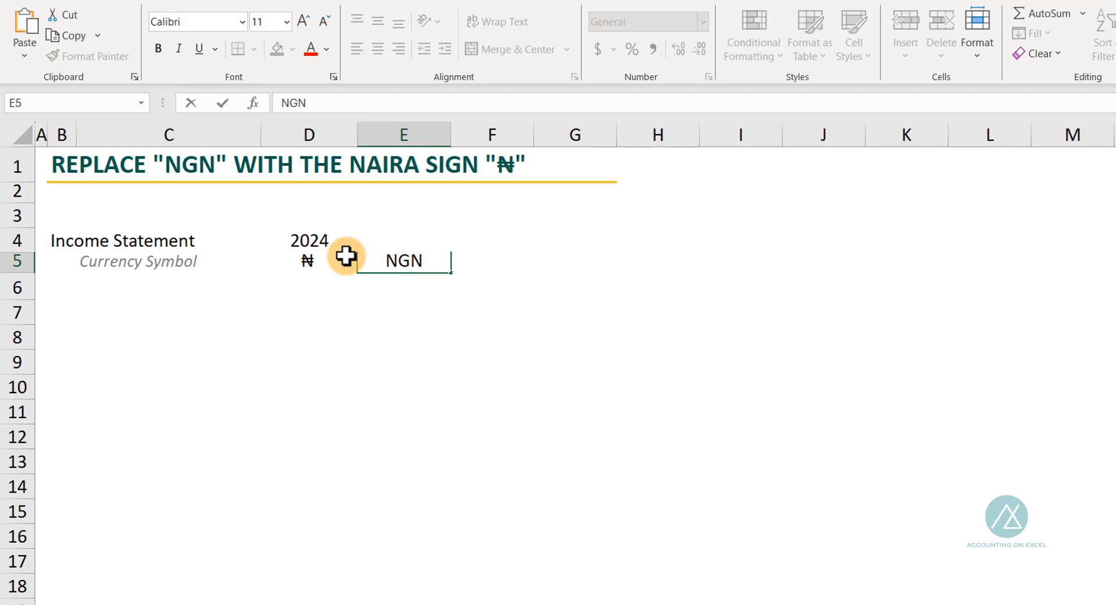
pyautogui.press('Return')
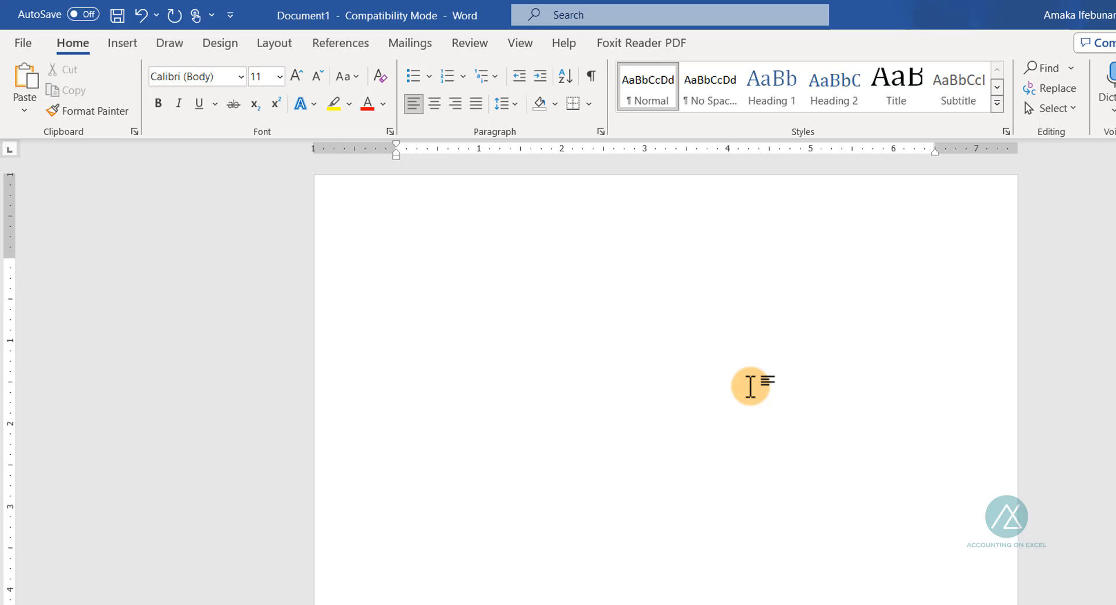
# Write the sentence "₦ 4,500 is the amount." in the blank Word document
pyautogui.write('₦4')
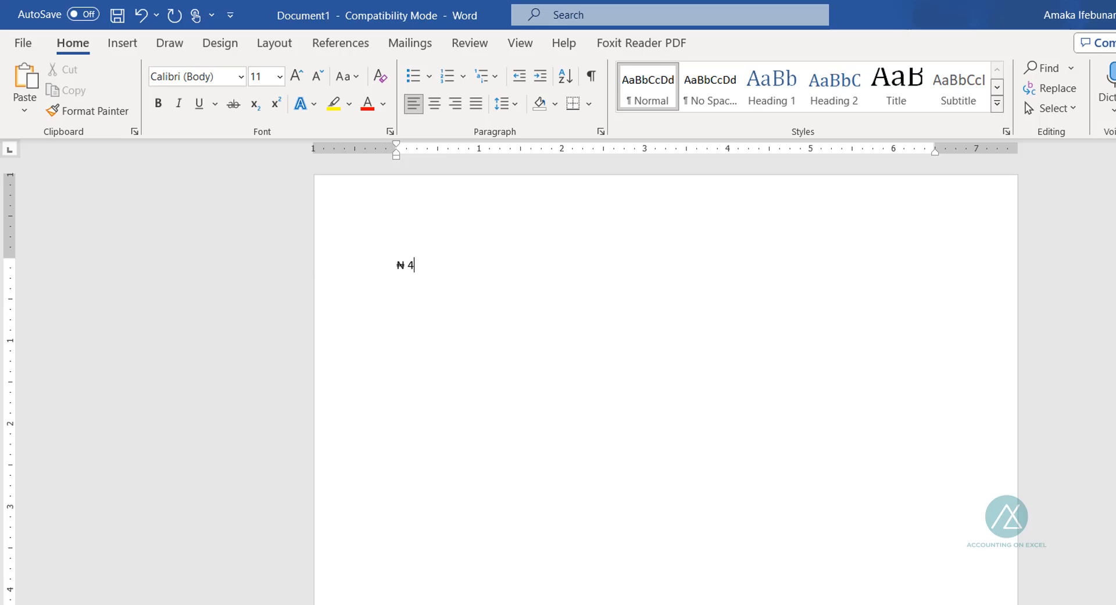
pyautogui.write(',500 IS THE')
pyautogui.press('BackSpace')
pyautogui.press('BackSpace')
pyautogui.press('BackSpace')
pyautogui.press('BackSpace')
pyautogui.press('BackSpace')
pyautogui.write('s the amount')
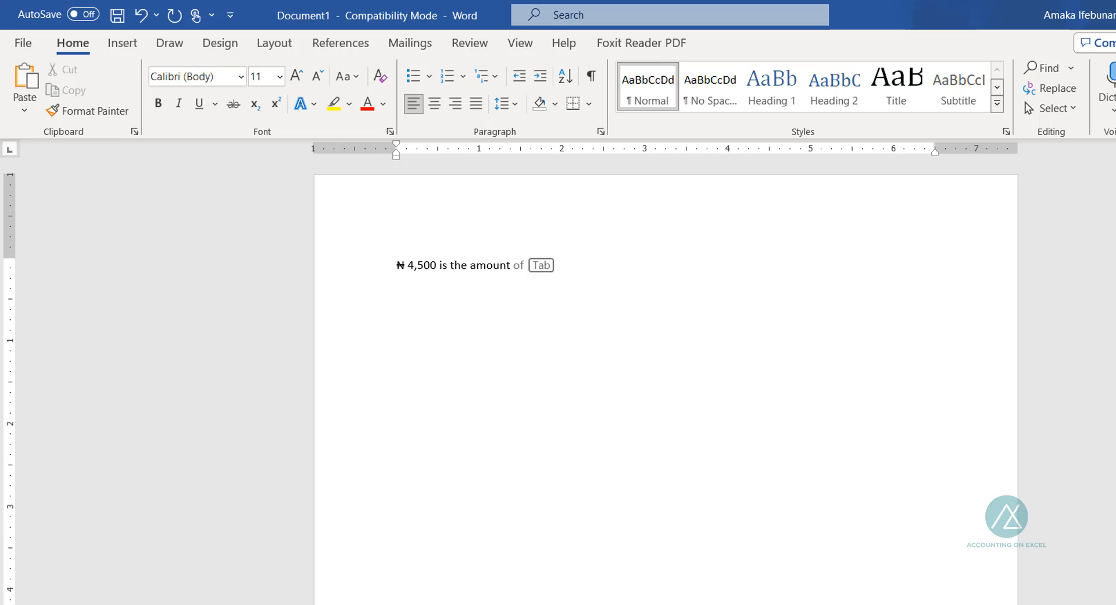
pyautogui.write('.')
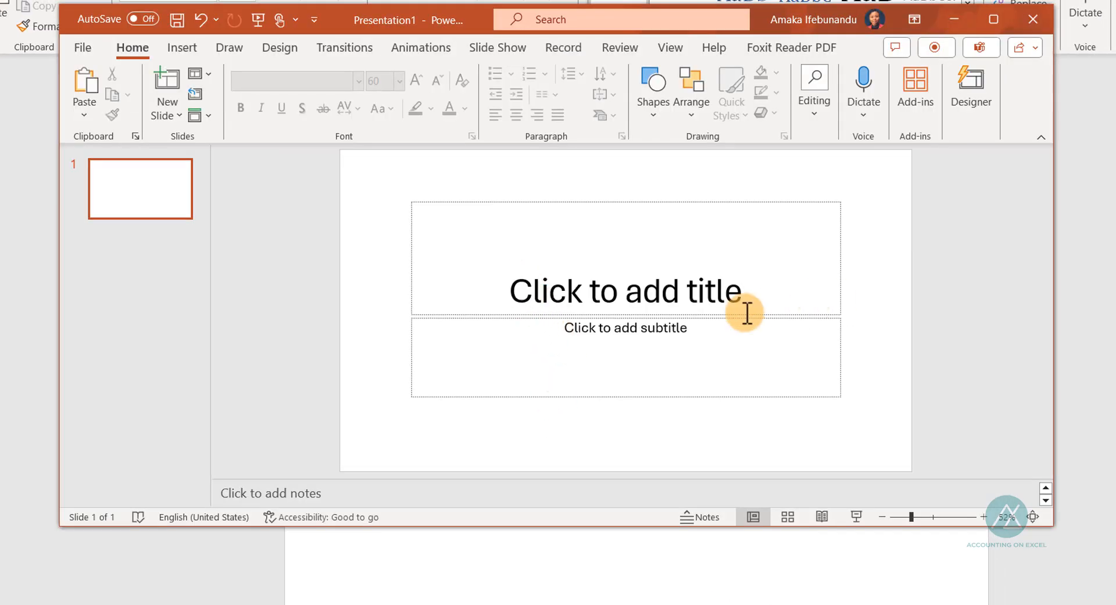
# Enter NGN in the title placeholder of the PowerPoint slide, and return to the Excel workbook
pyautogui.click(645, 294)
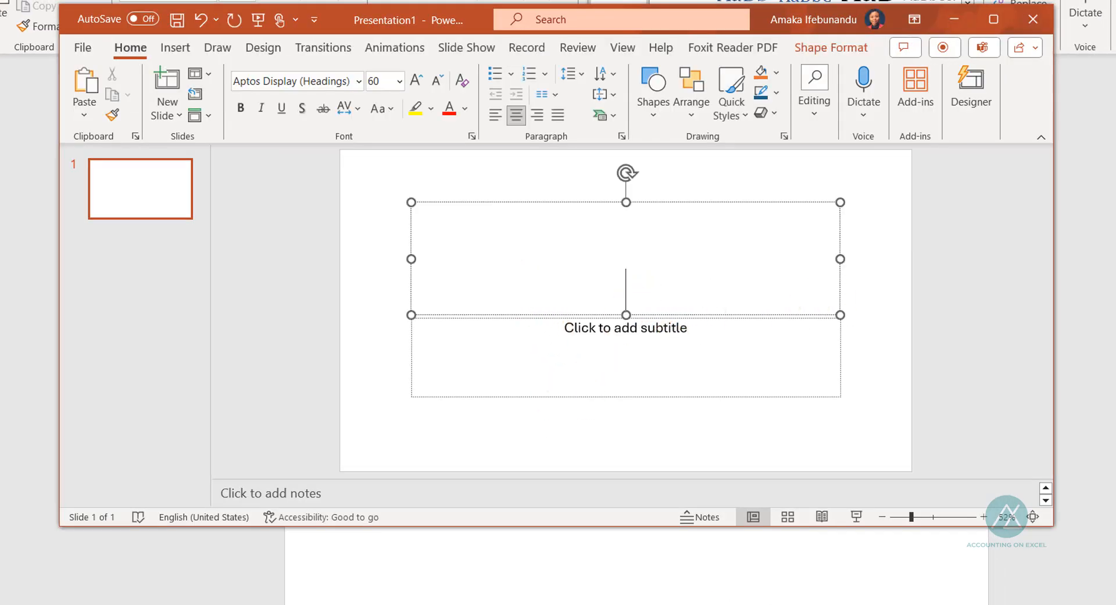
pyautogui.write('NGN')
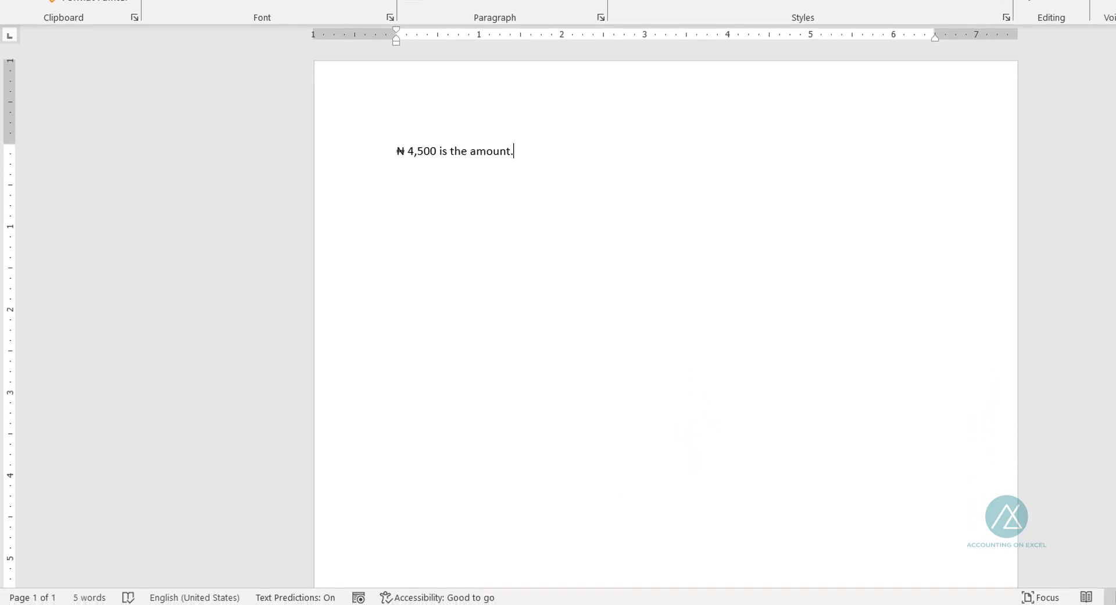
pyautogui.click(650, 604)
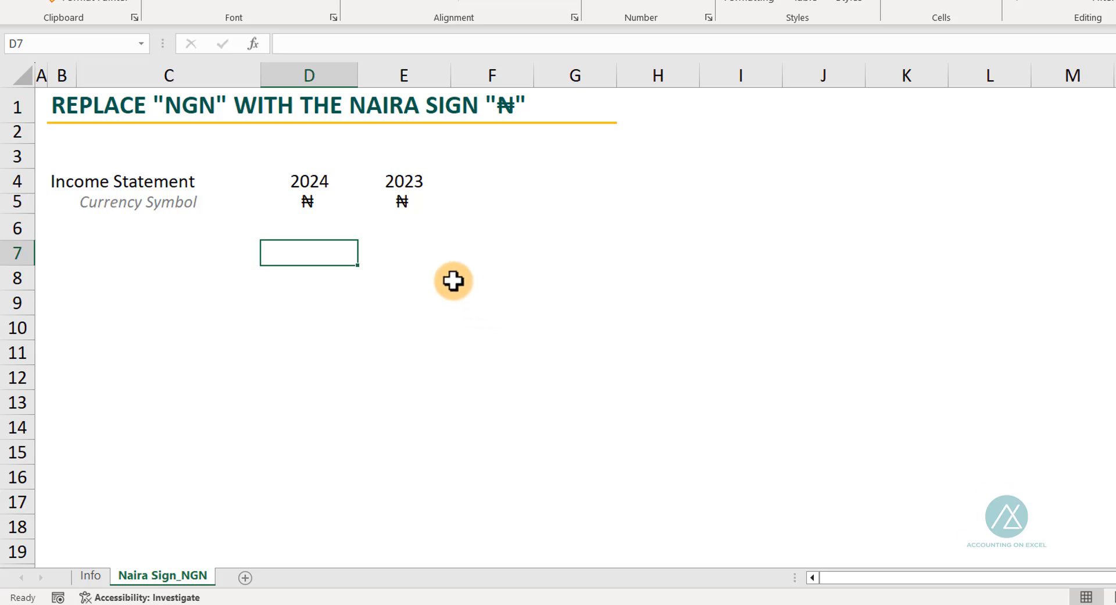